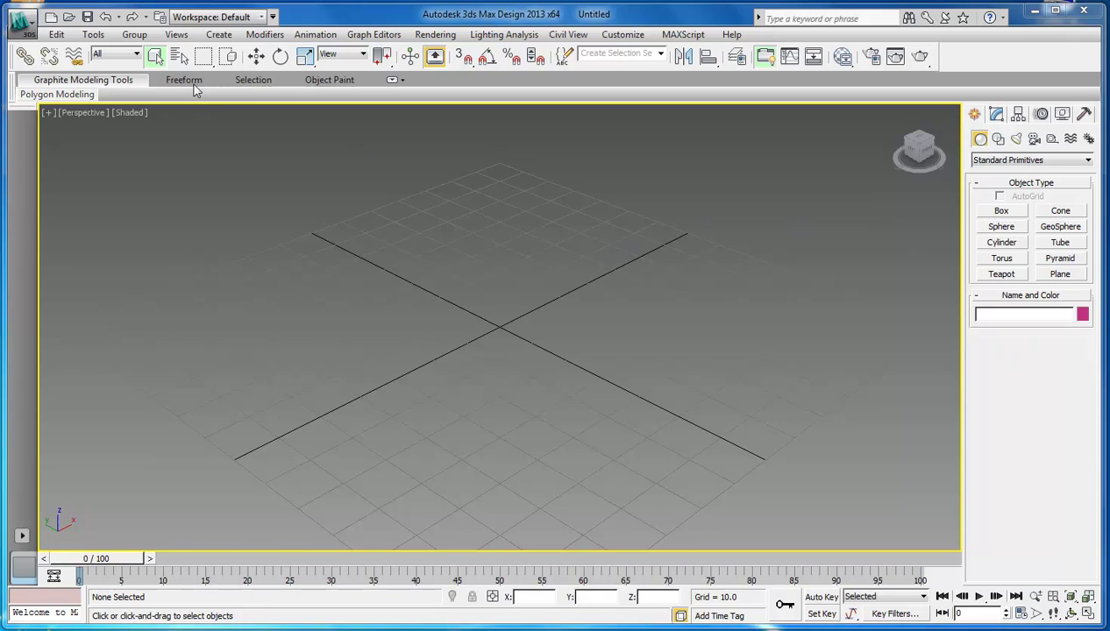
- Clear to a new empty scene and draw Box001 on the grid, about 41.255 × 48.916 × 20.779
{"action": "left_click", "coordinate": [51, 17]}
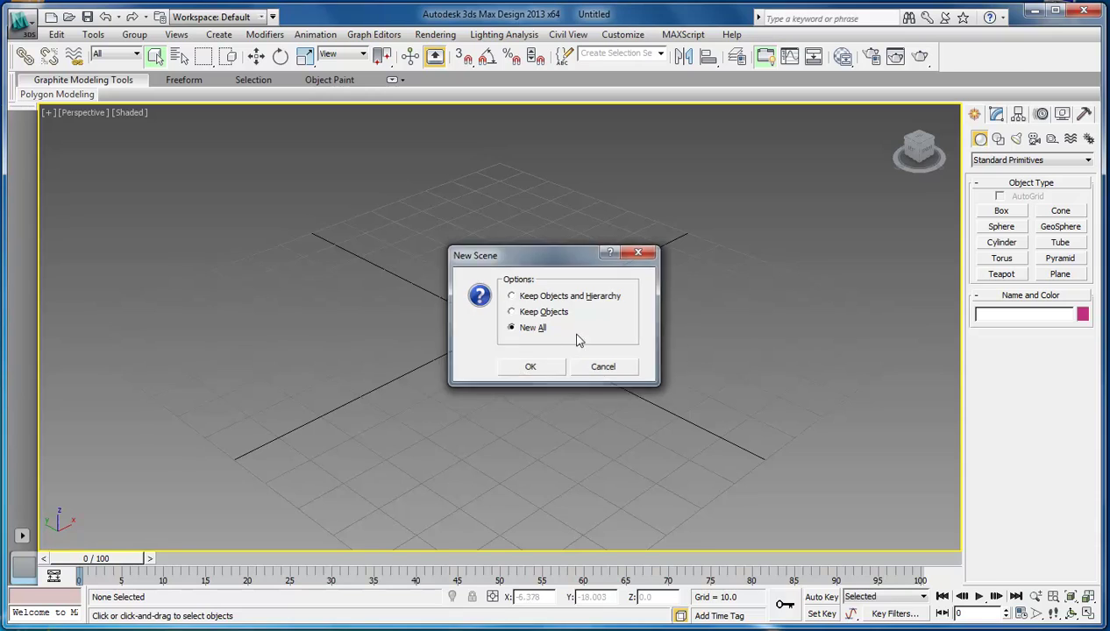
{"action": "left_click", "coordinate": [529, 368]}
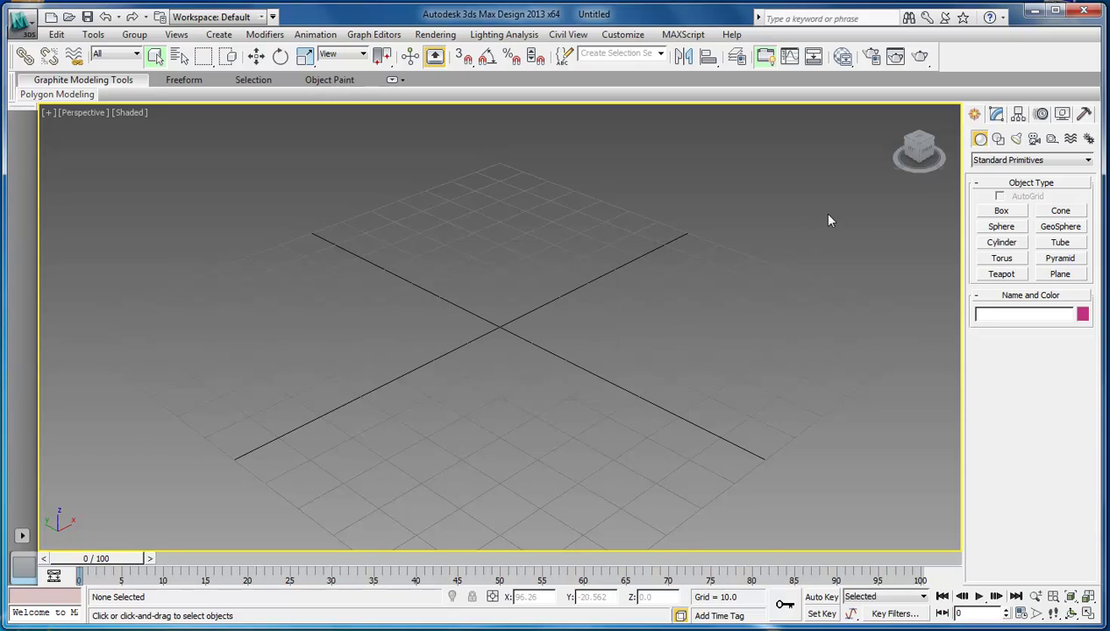
{"action": "left_click", "coordinate": [1009, 212]}
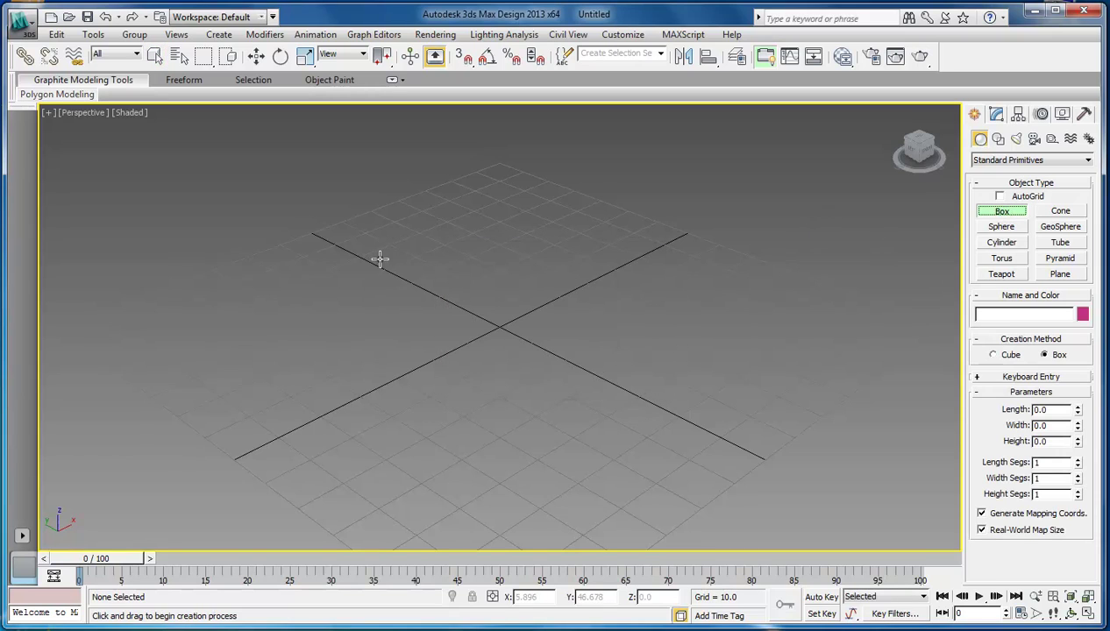
{"action": "left_click_drag", "start_coordinate": [379, 258], "coordinate": [660, 258]}
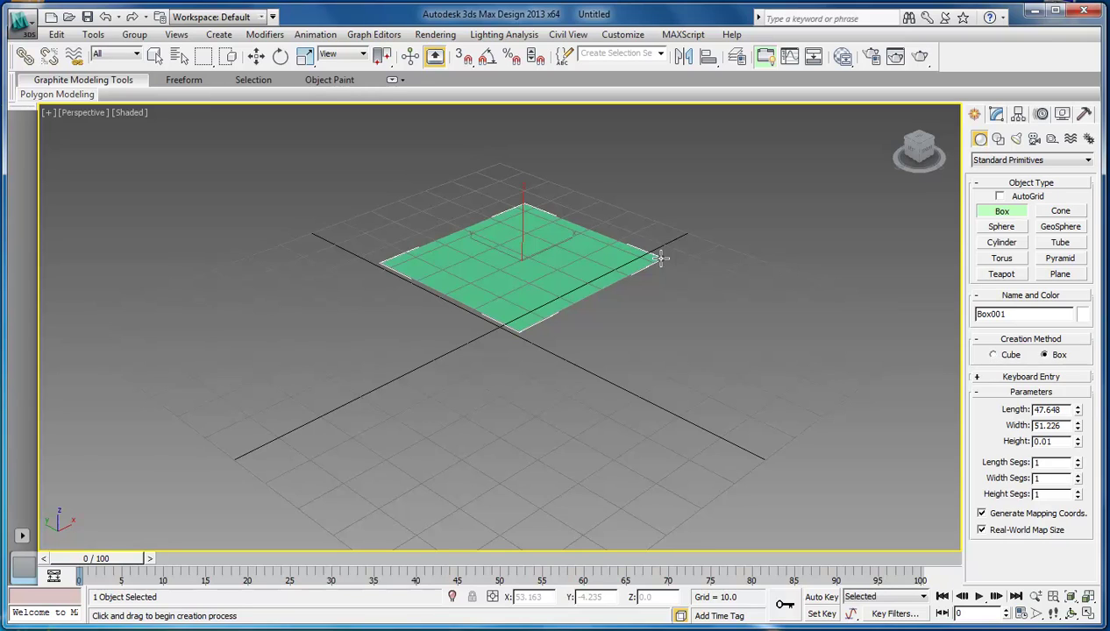
{"action": "left_click_drag", "start_coordinate": [660, 257], "coordinate": [662, 254]}
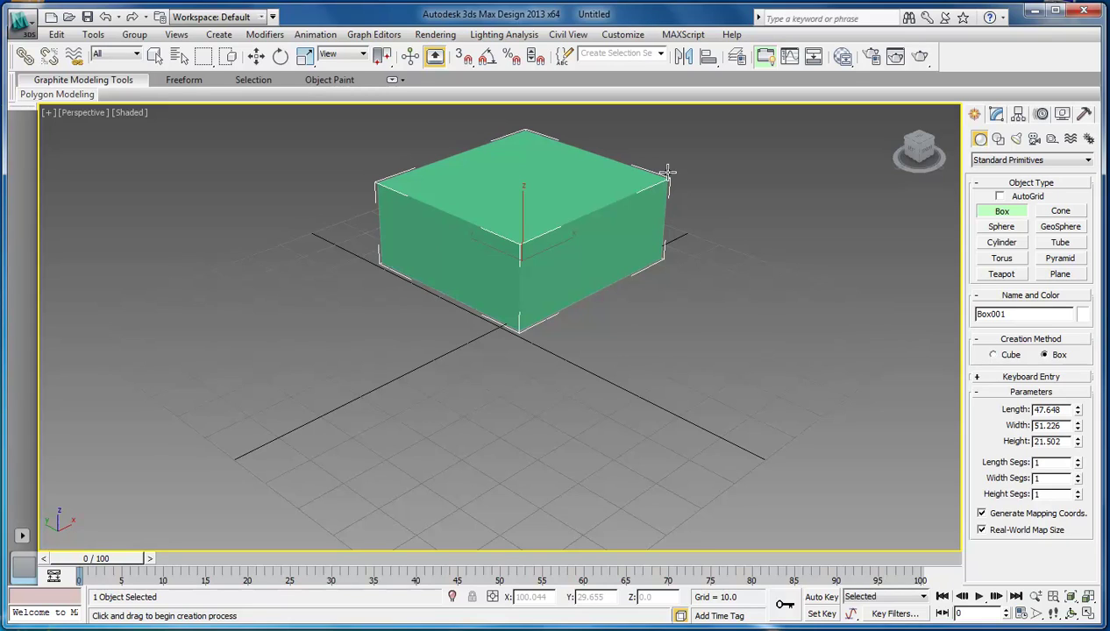
{"action": "right_click", "coordinate": [668, 172]}
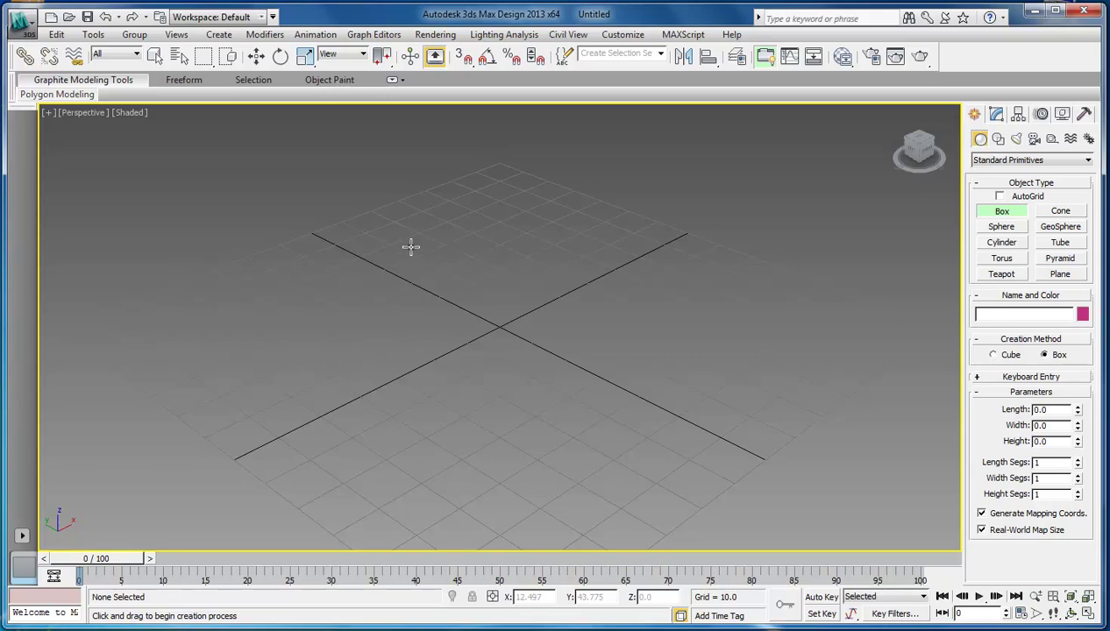
{"action": "left_click_drag", "start_coordinate": [408, 249], "coordinate": [654, 233]}
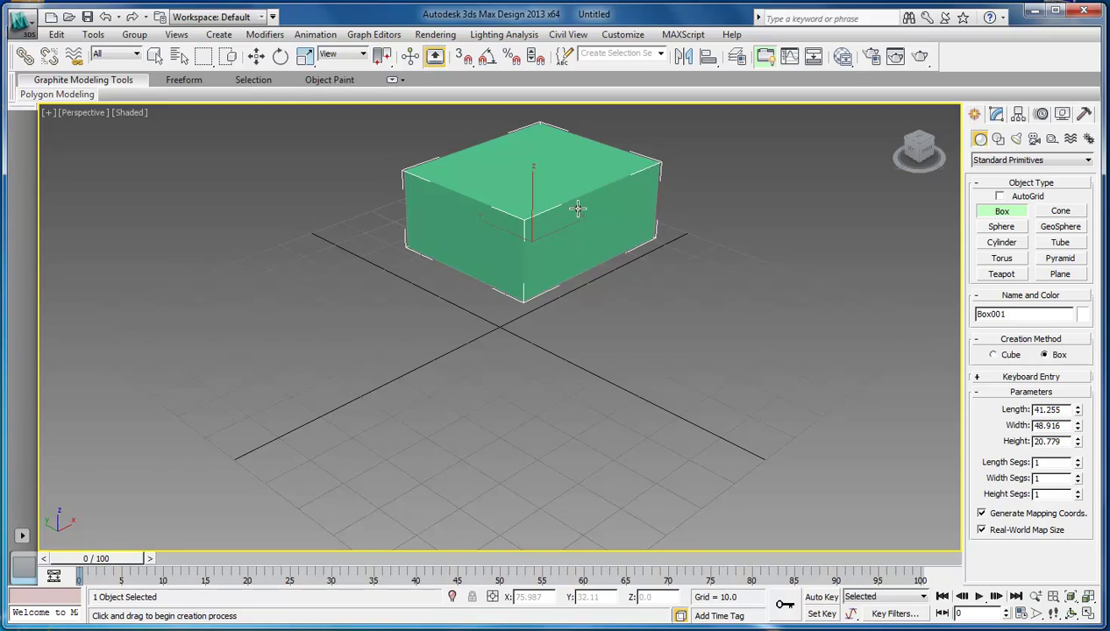
{"action": "right_click", "coordinate": [749, 165]}
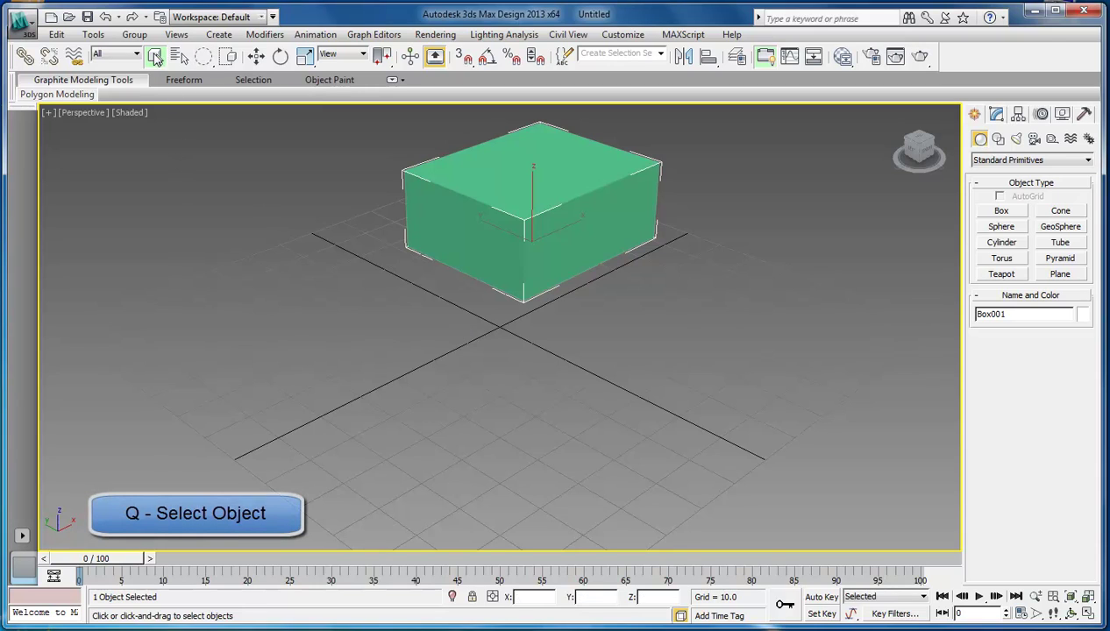
- Move the green box to a new spot on the grid
{"action": "left_click", "coordinate": [155, 58]}
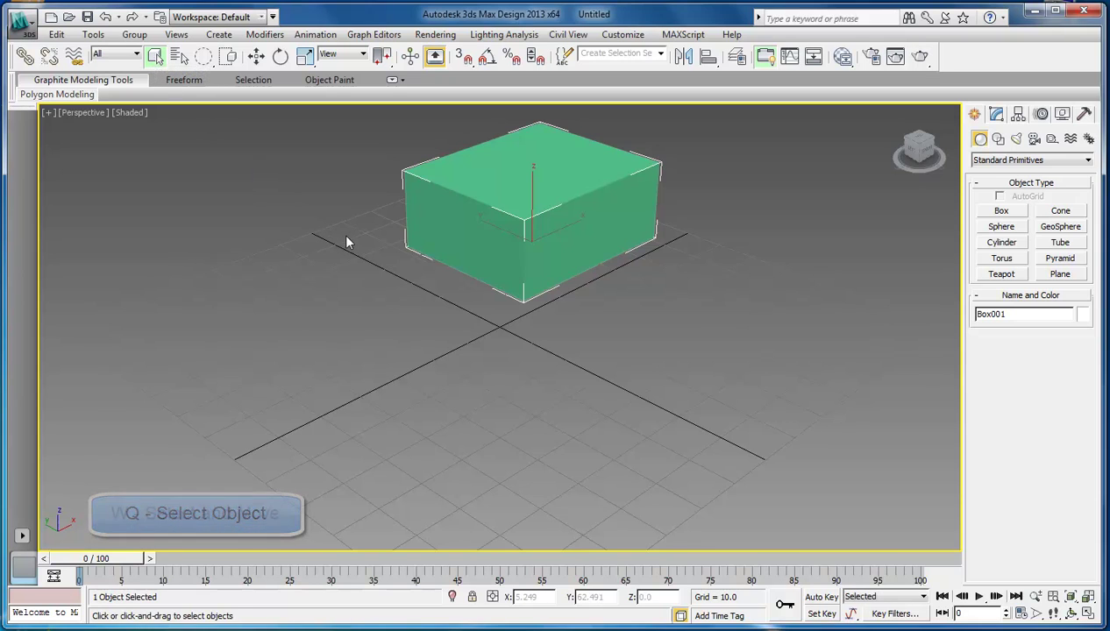
{"action": "key", "text": "w"}
{"action": "left_click_drag", "start_coordinate": [518, 196], "coordinate": [508, 252]}
- Rotate the box about its X and Z axes and scale it uniformly to 79.901%
{"action": "key", "text": "e"}
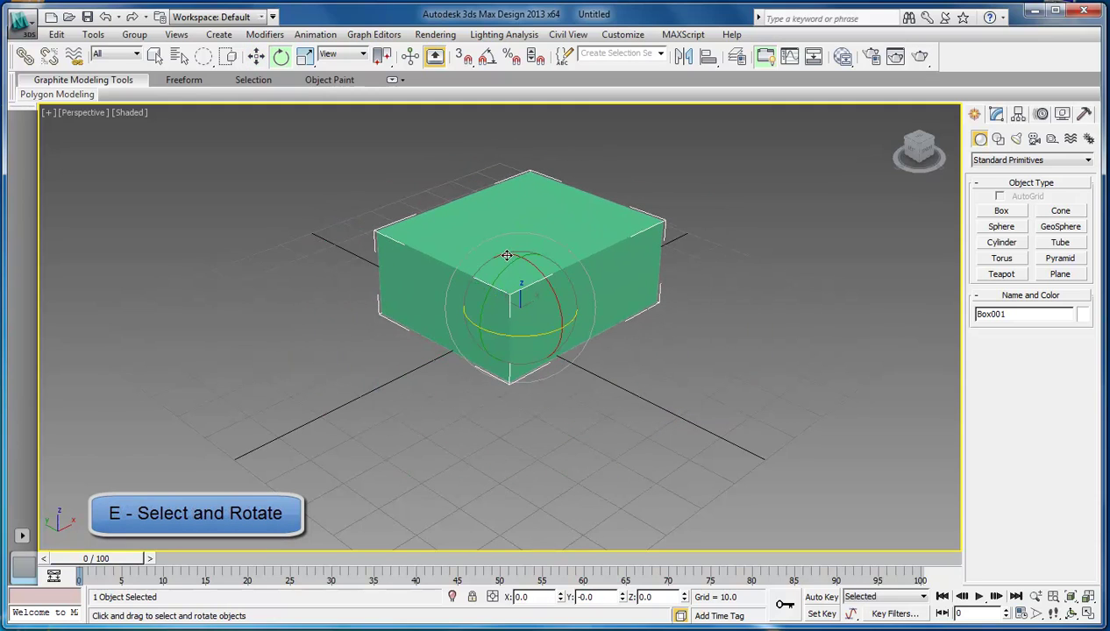
{"action": "left_click_drag", "start_coordinate": [505, 256], "coordinate": [585, 241]}
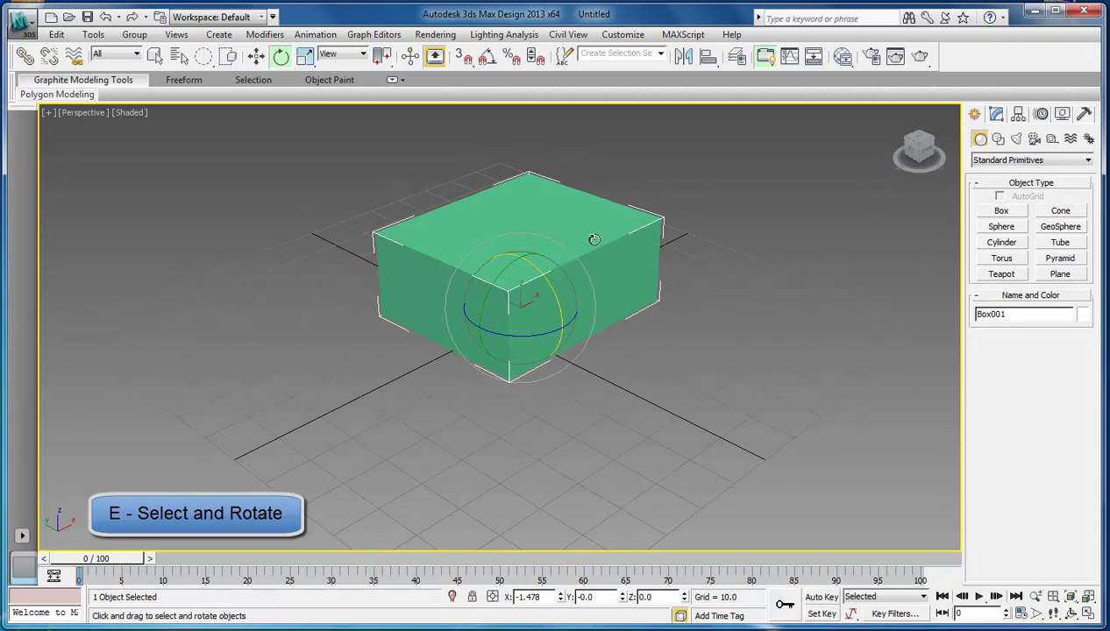
{"action": "left_click_drag", "start_coordinate": [472, 316], "coordinate": [564, 265]}
{"action": "key", "text": "r"}
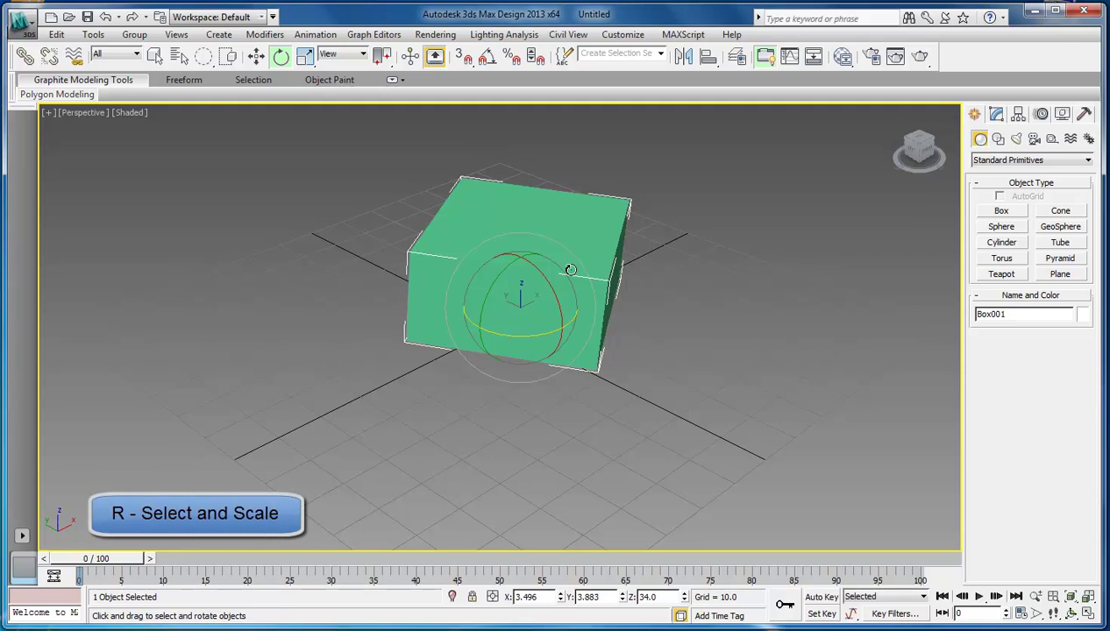
{"action": "mouse_move", "coordinate": [518, 296]}
{"action": "left_mouse_down"}
{"action": "mouse_move", "coordinate": [483, 342]}
{"action": "mouse_move", "coordinate": [546, 258]}
{"action": "mouse_move", "coordinate": [534, 287]}
{"action": "left_mouse_up"}
{"action": "key", "text": "h"}
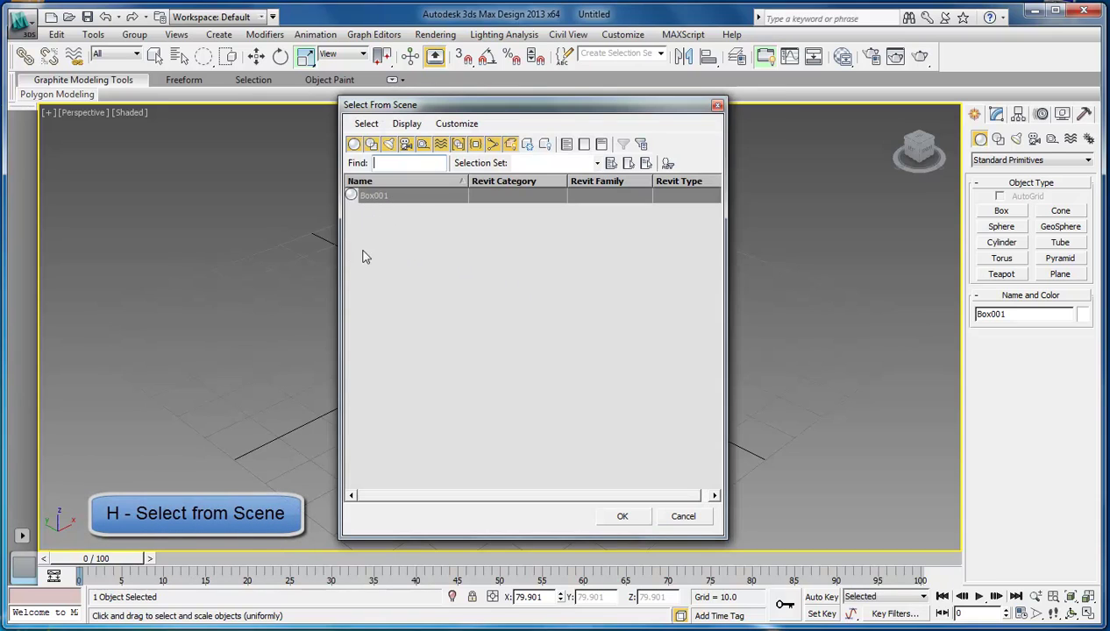
{"action": "double_click", "coordinate": [375, 205]}
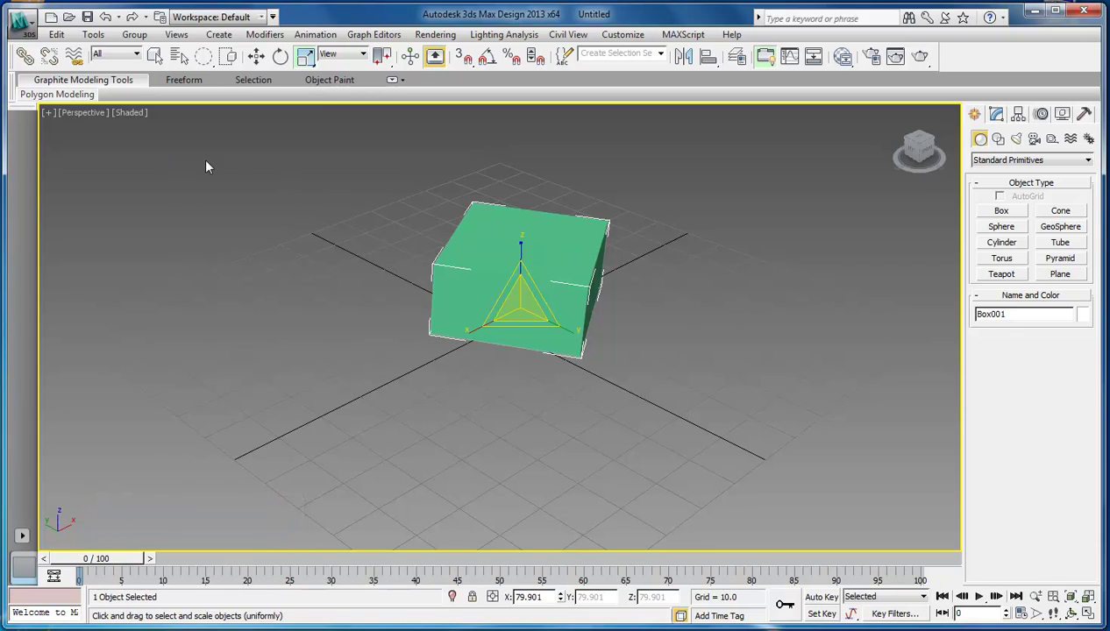
{"action": "key", "text": "q"}
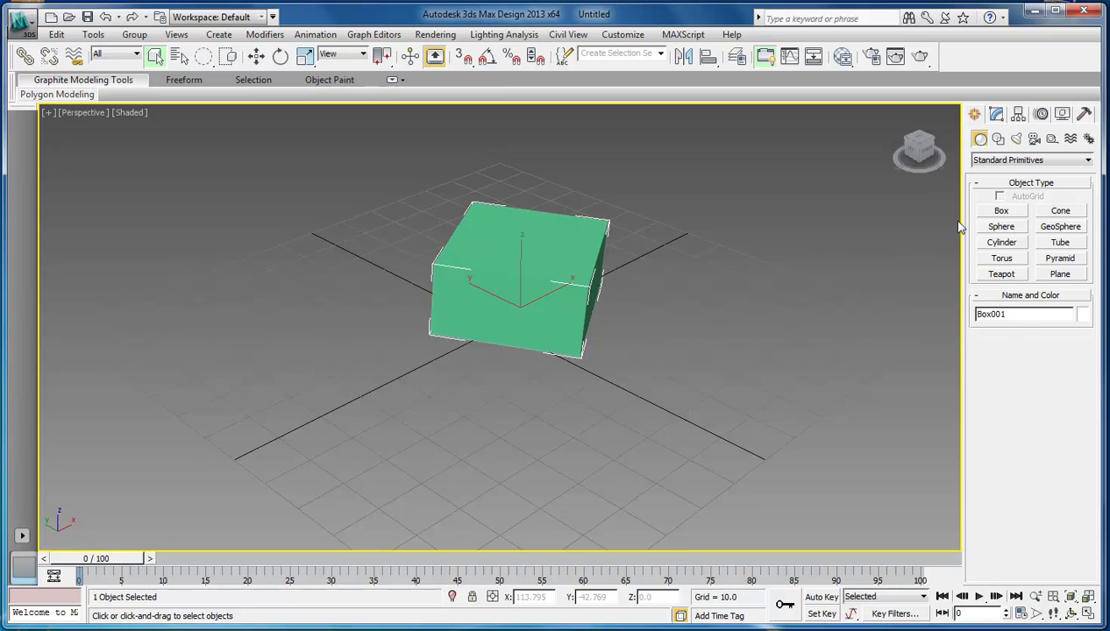
- In the Modify panel, set Box001's Length Segs, Width Segs and Height Segs to 2 each
{"action": "left_click", "coordinate": [997, 115]}
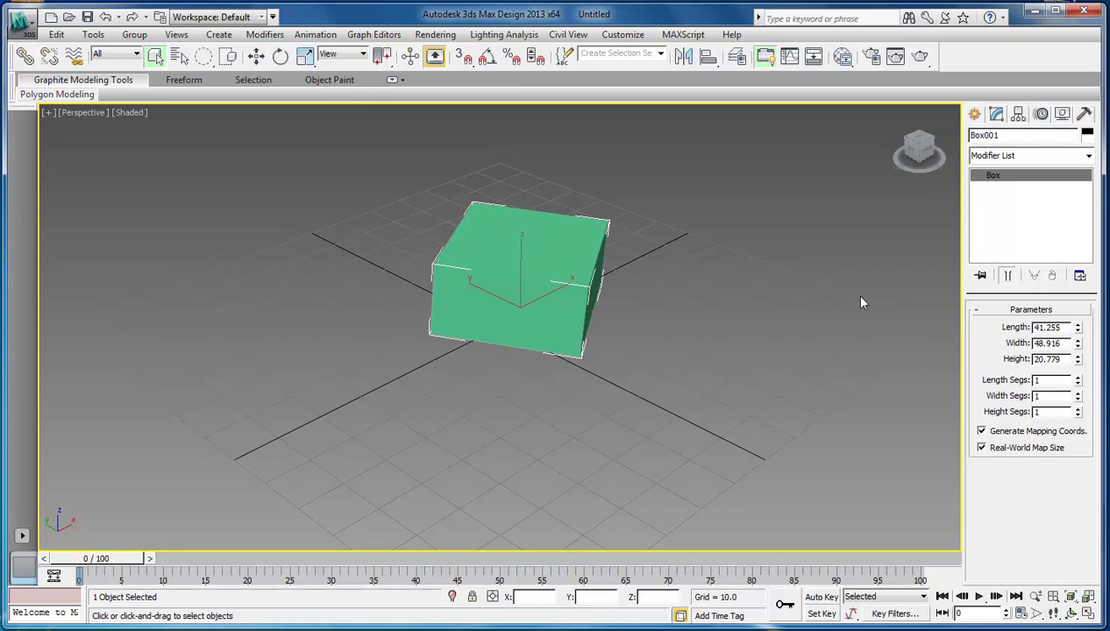
{"action": "double_click", "coordinate": [1038, 379]}
{"action": "type", "text": "2"}
{"action": "key", "text": "Tab"}
{"action": "type", "text": "2"}
{"action": "key", "text": "Tab"}
{"action": "type", "text": "2"}
{"action": "key", "text": "Tab"}
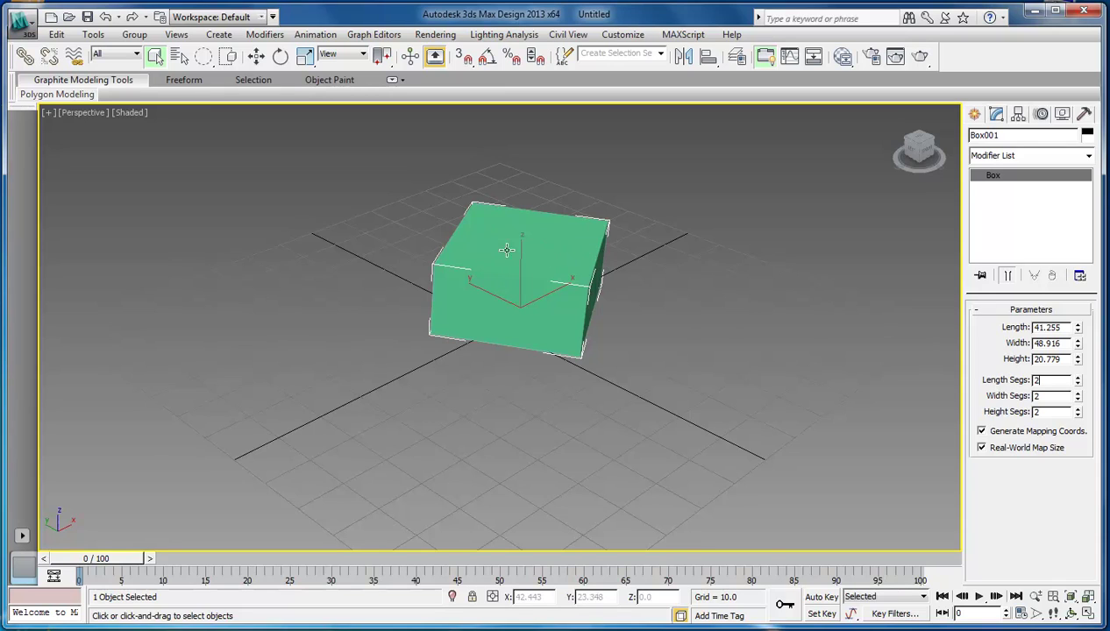
- Turn on Edged Faces for the viewport, then preview it in Wireframe
{"action": "left_click", "coordinate": [130, 113]}
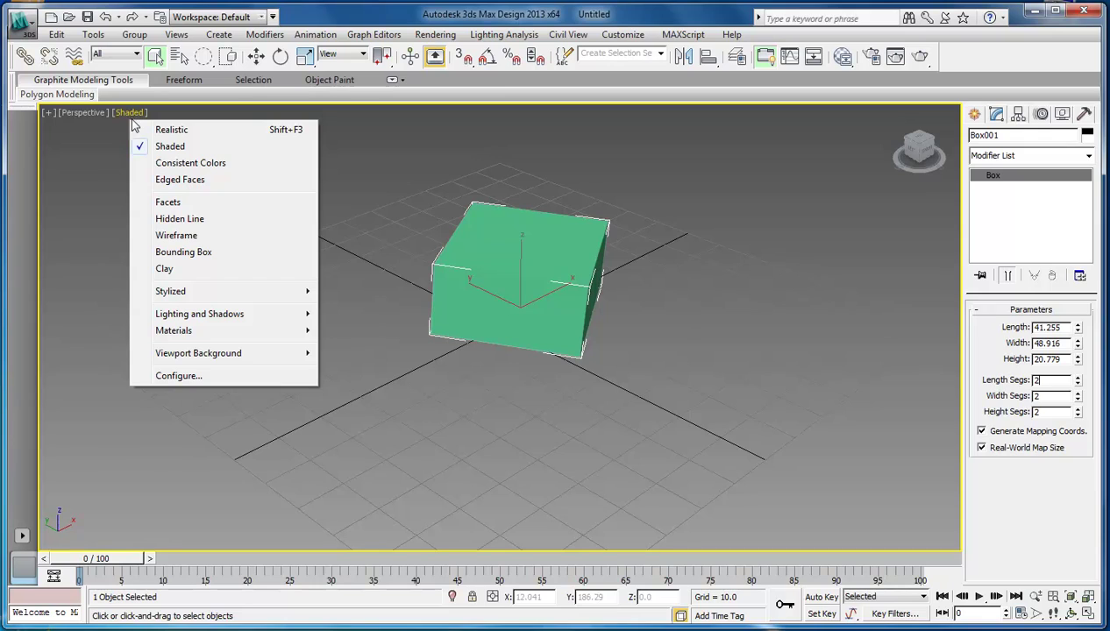
{"action": "left_click", "coordinate": [179, 180]}
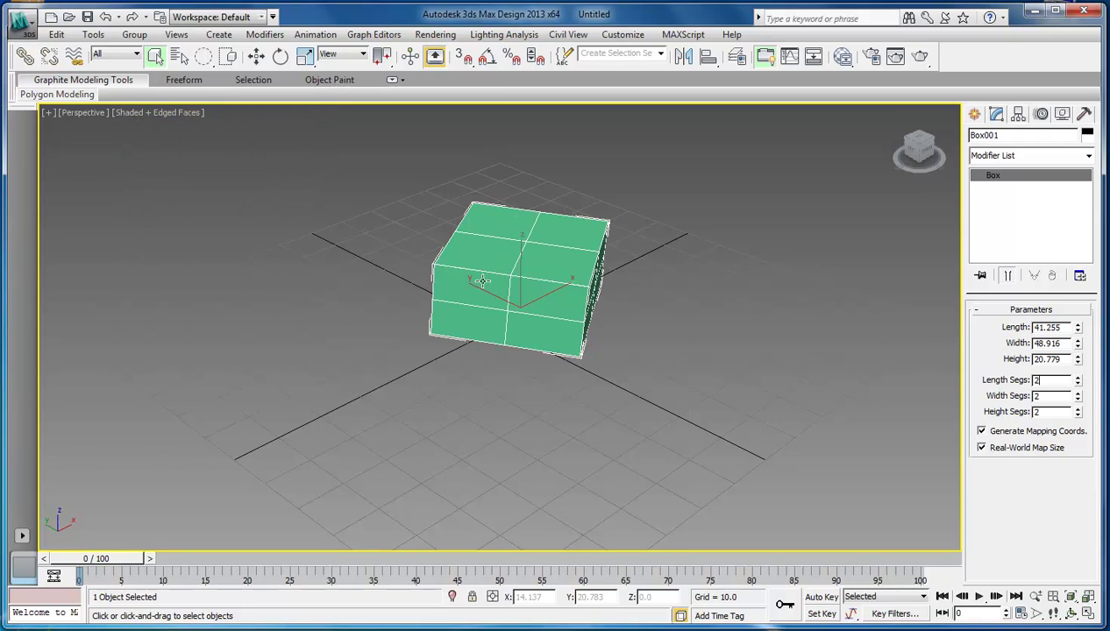
{"action": "left_click", "coordinate": [170, 115]}
{"action": "left_click", "coordinate": [219, 235]}
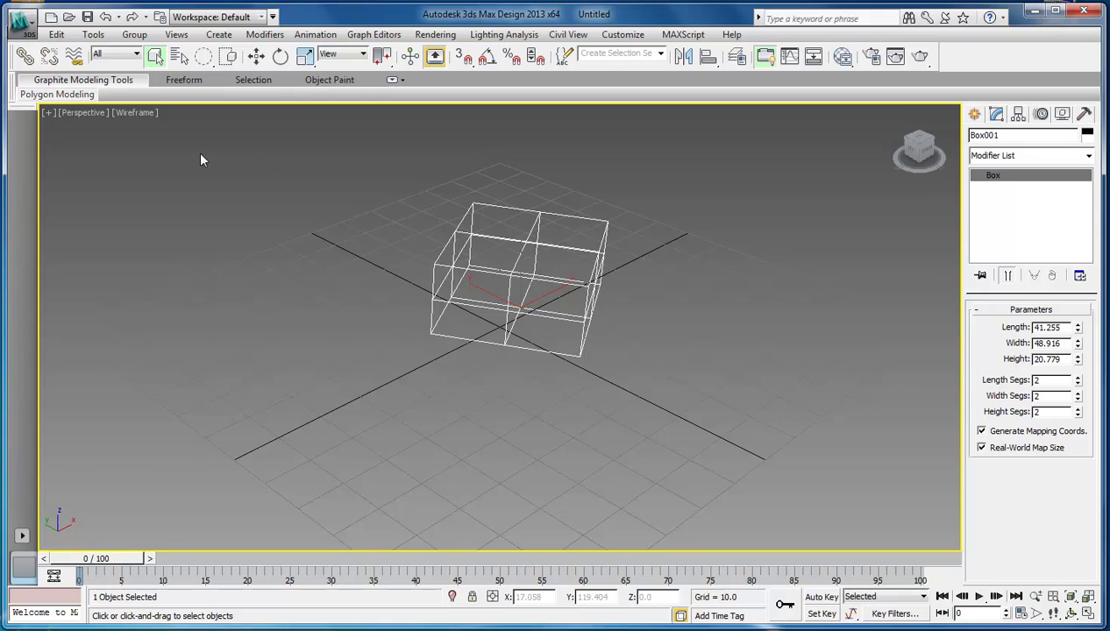
- Return the viewport to Shaded display and bring up the shading style list
{"action": "left_click", "coordinate": [133, 114]}
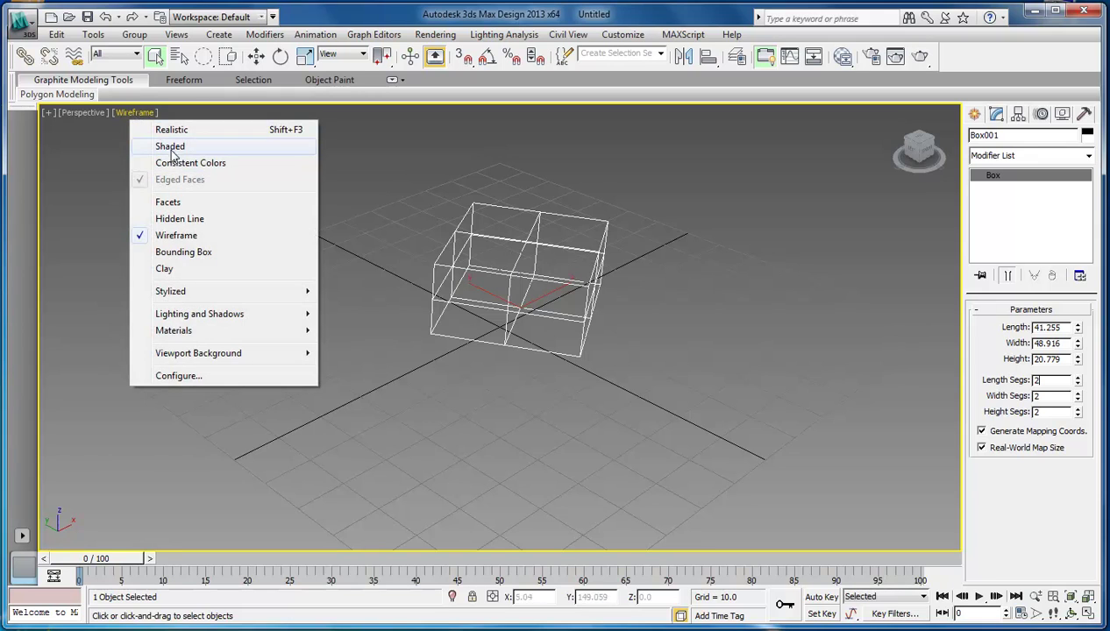
{"action": "left_click", "coordinate": [172, 146]}
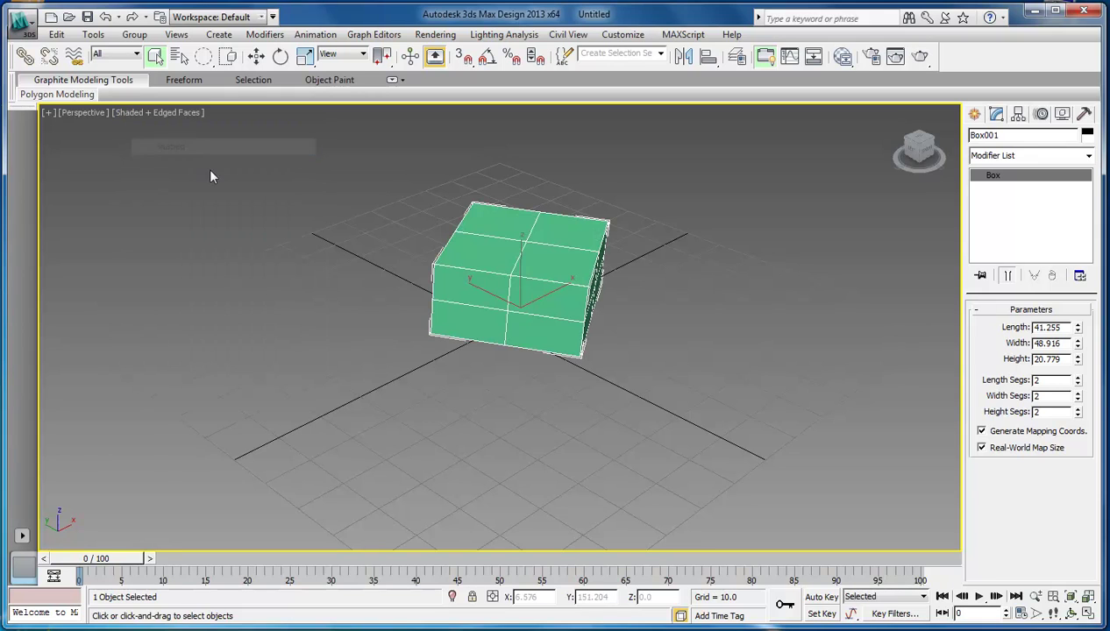
{"action": "left_click", "coordinate": [154, 113]}
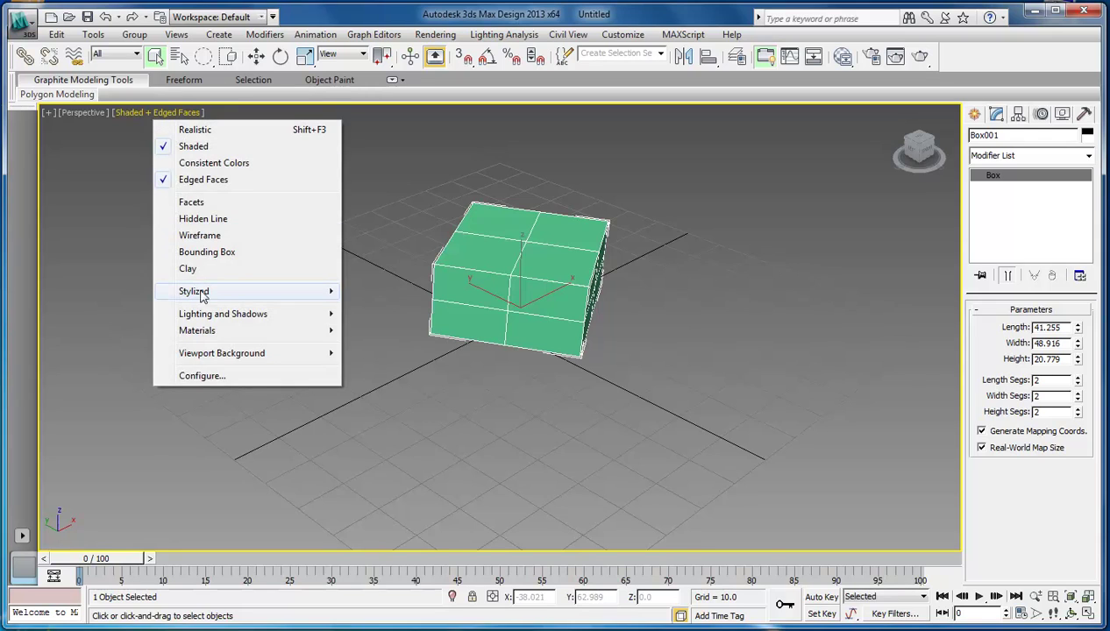
- Apply the Stylized Graphite look to the viewport, then change it to Stylized Color Pencil
{"action": "mouse_move", "coordinate": [201, 296]}
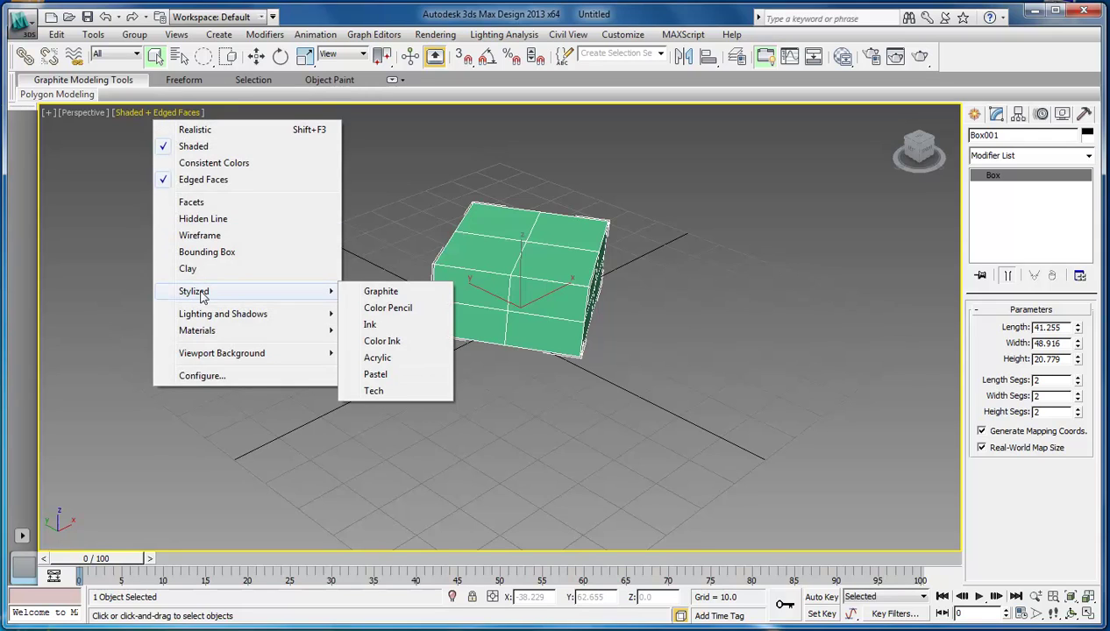
{"action": "left_click", "coordinate": [396, 298]}
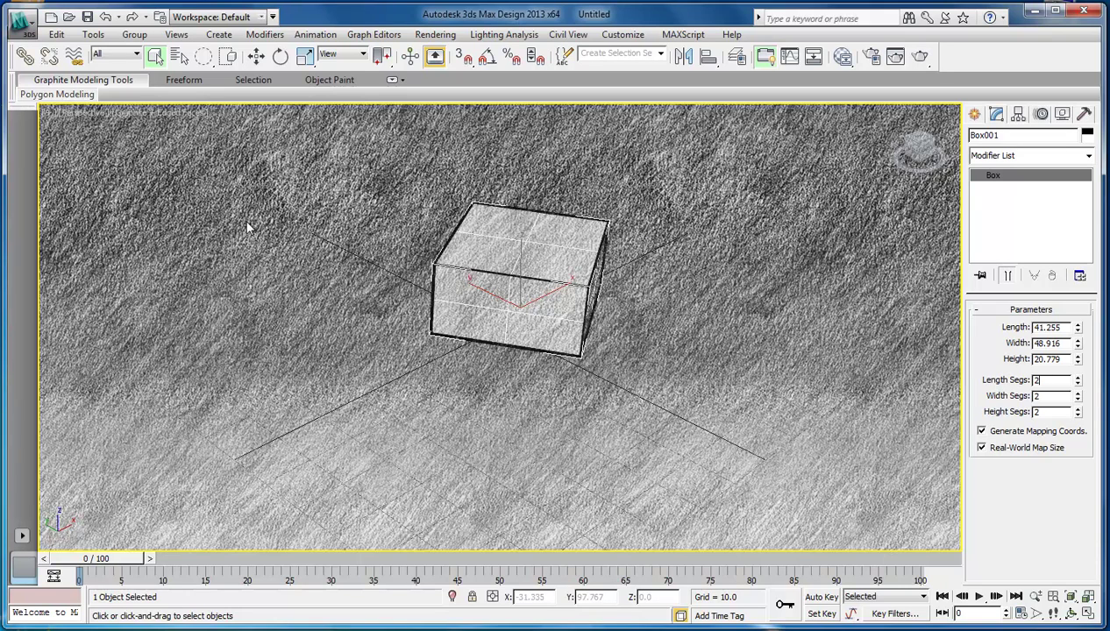
{"action": "left_click", "coordinate": [163, 114]}
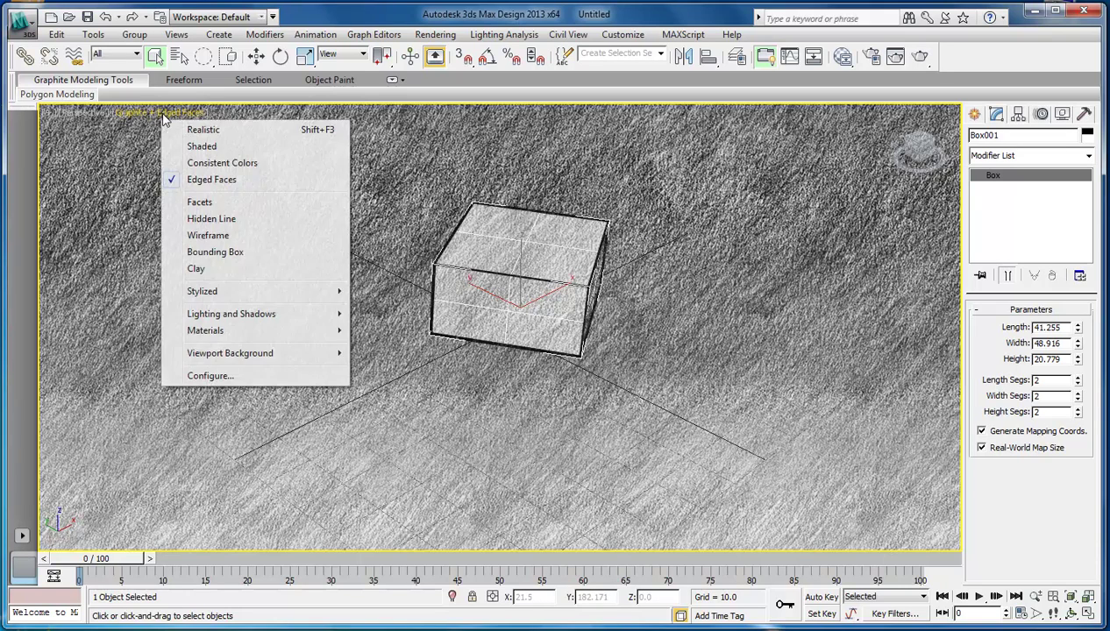
{"action": "mouse_move", "coordinate": [246, 293]}
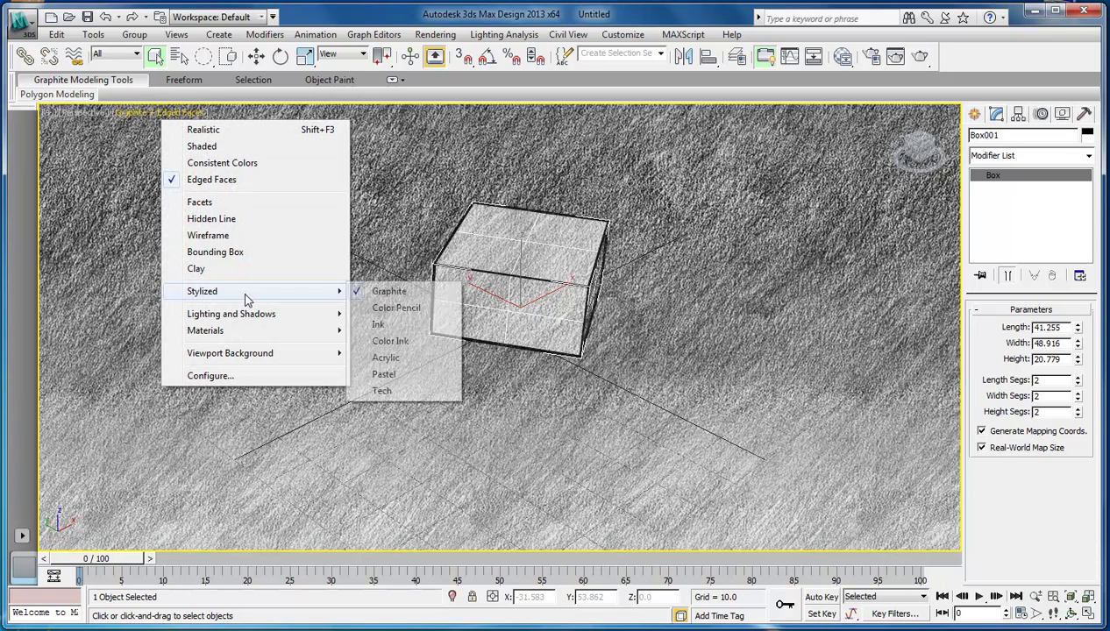
{"action": "left_click", "coordinate": [396, 307]}
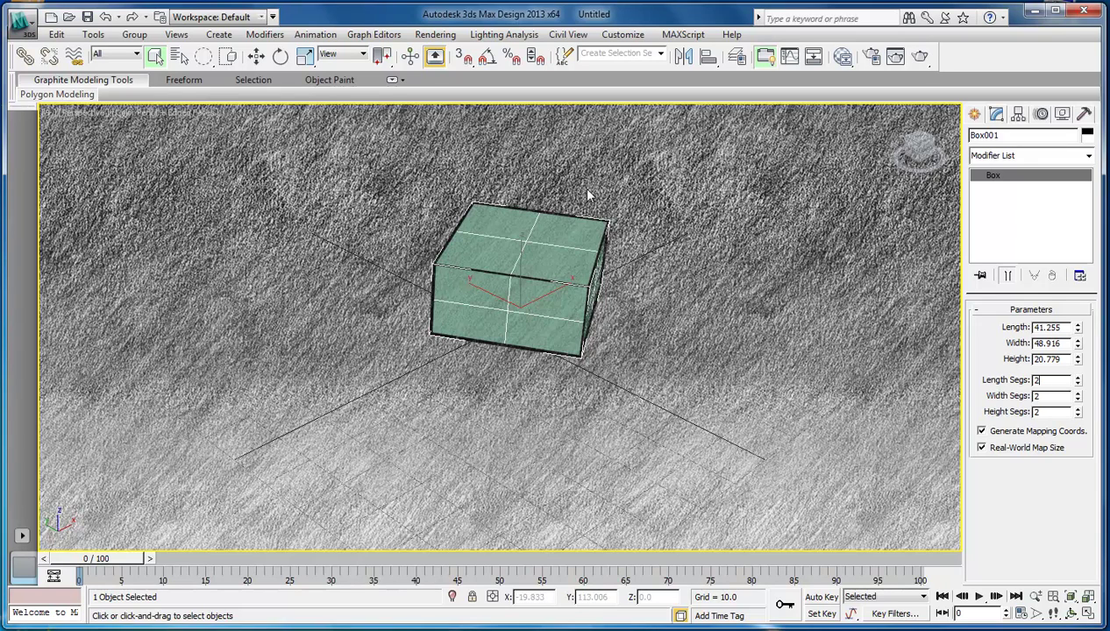
- Preview the viewport in the Stylized Ink style, then Color Ink
{"action": "left_click", "coordinate": [186, 114]}
{"action": "mouse_move", "coordinate": [260, 294]}
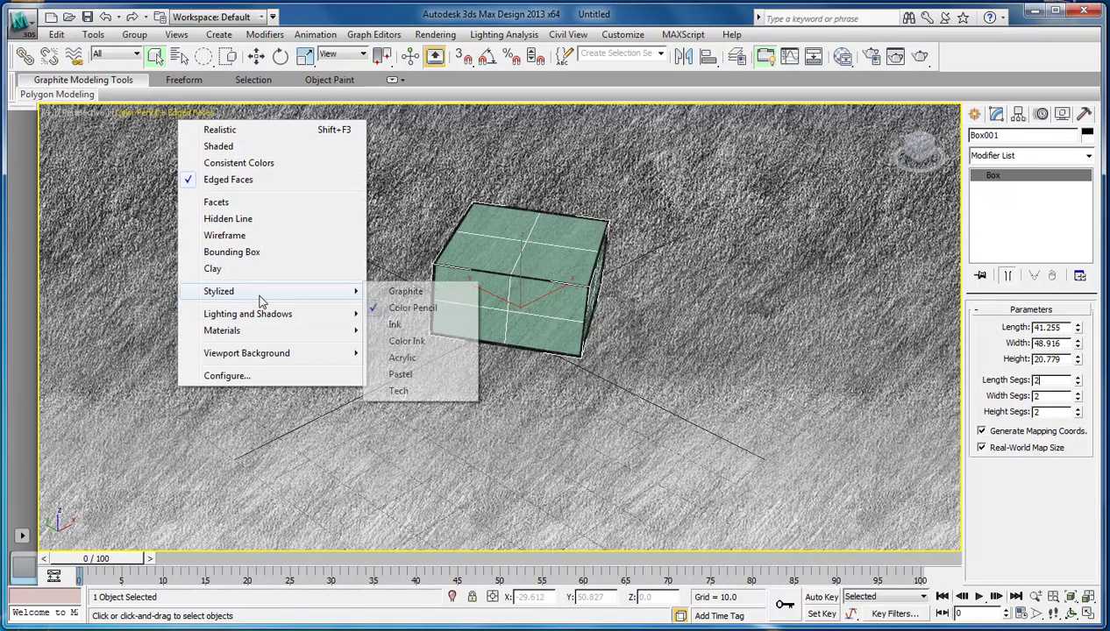
{"action": "left_click", "coordinate": [407, 325]}
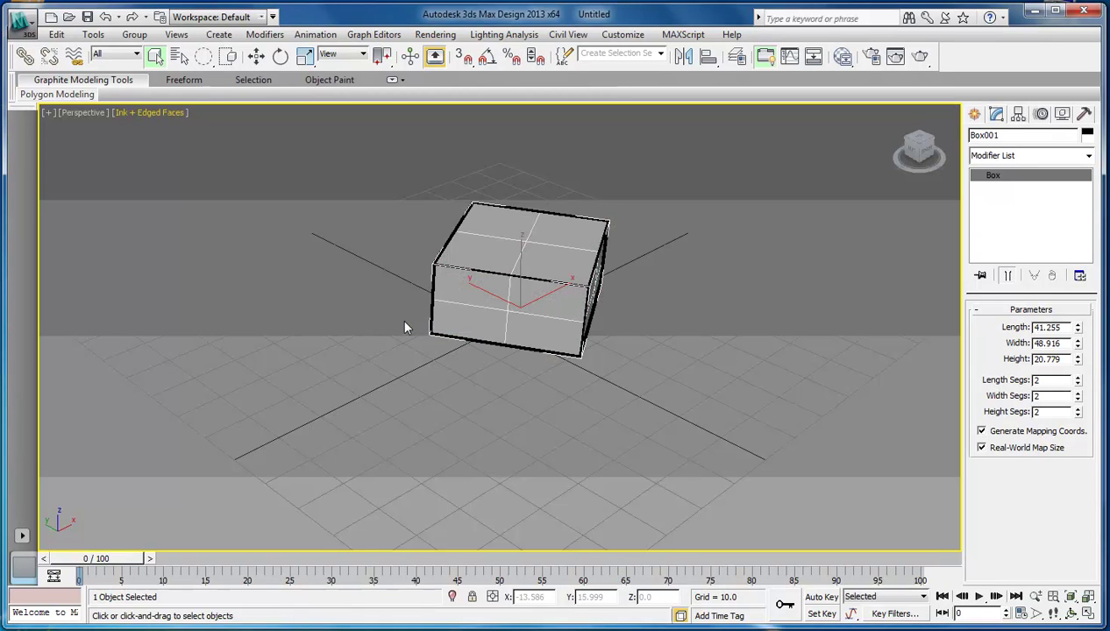
{"action": "left_click", "coordinate": [150, 113]}
{"action": "mouse_move", "coordinate": [230, 294]}
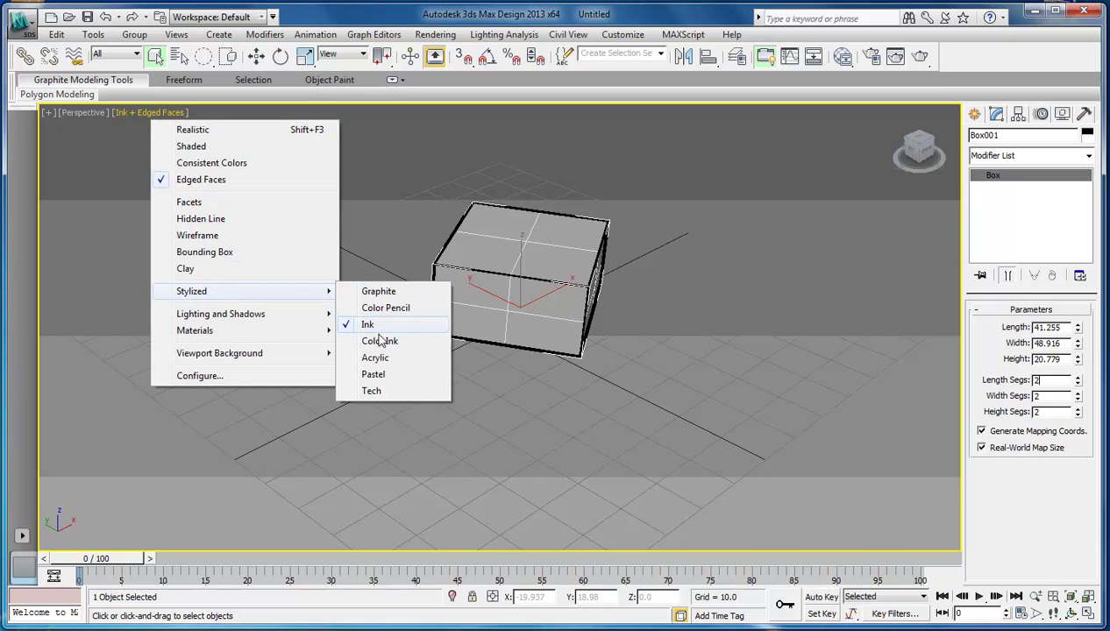
{"action": "left_click", "coordinate": [382, 341]}
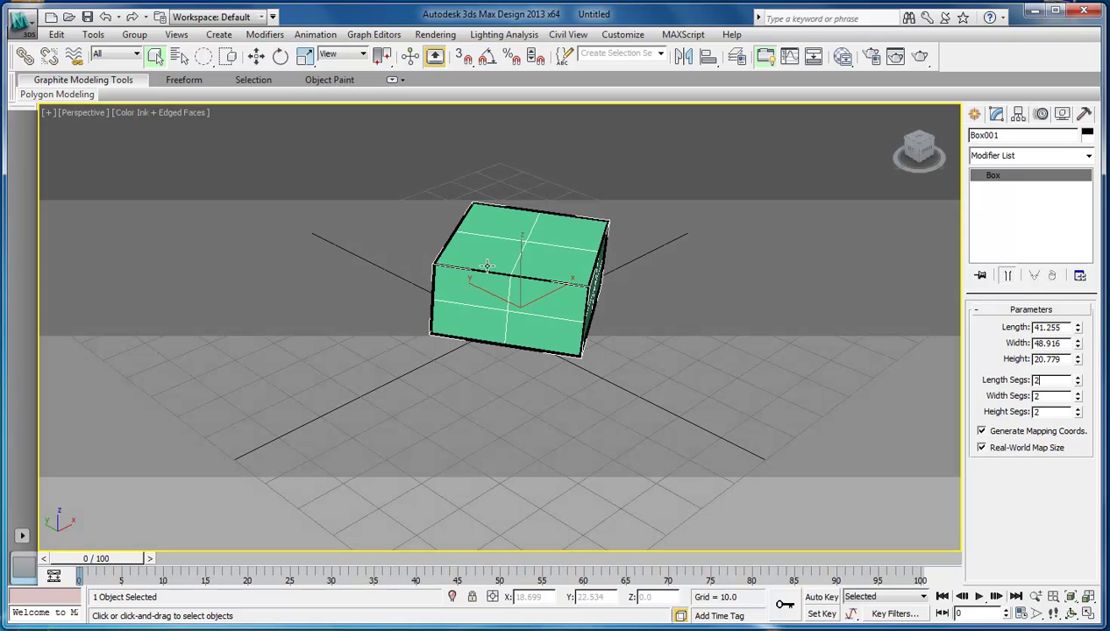
- Preview the viewport in the Stylized Acrylic style, then Pastel
{"action": "left_click", "coordinate": [173, 112]}
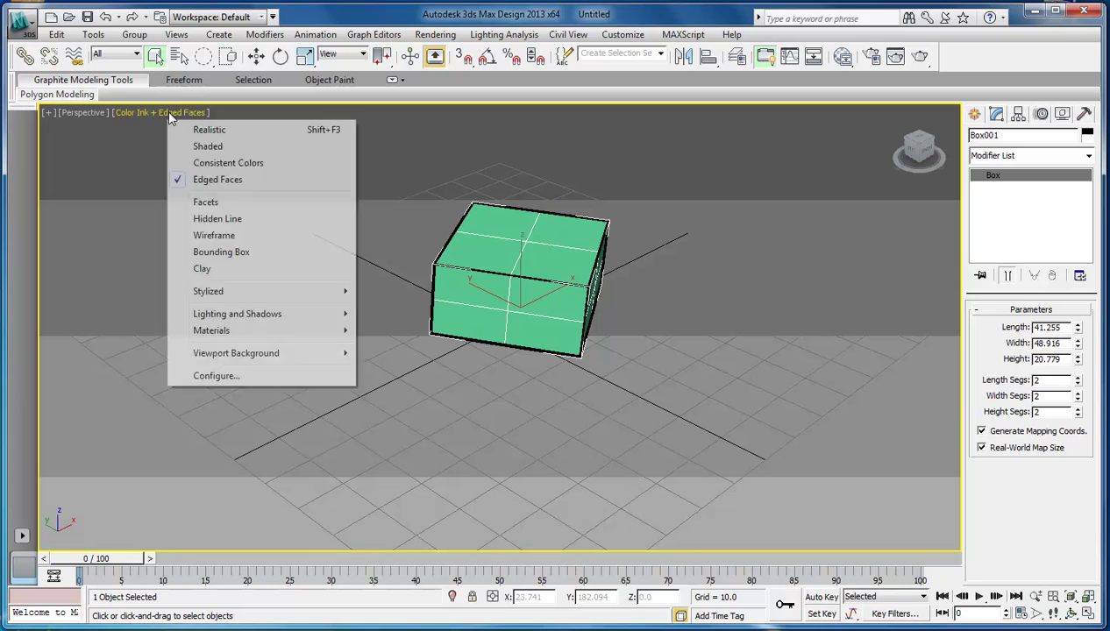
{"action": "mouse_move", "coordinate": [248, 298]}
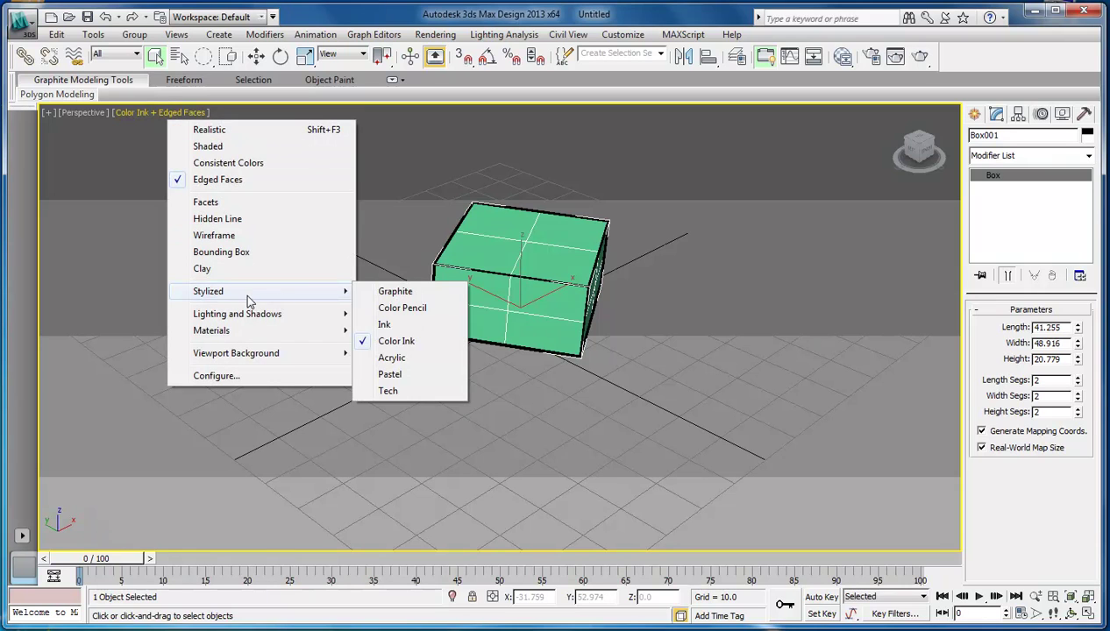
{"action": "left_click", "coordinate": [391, 358]}
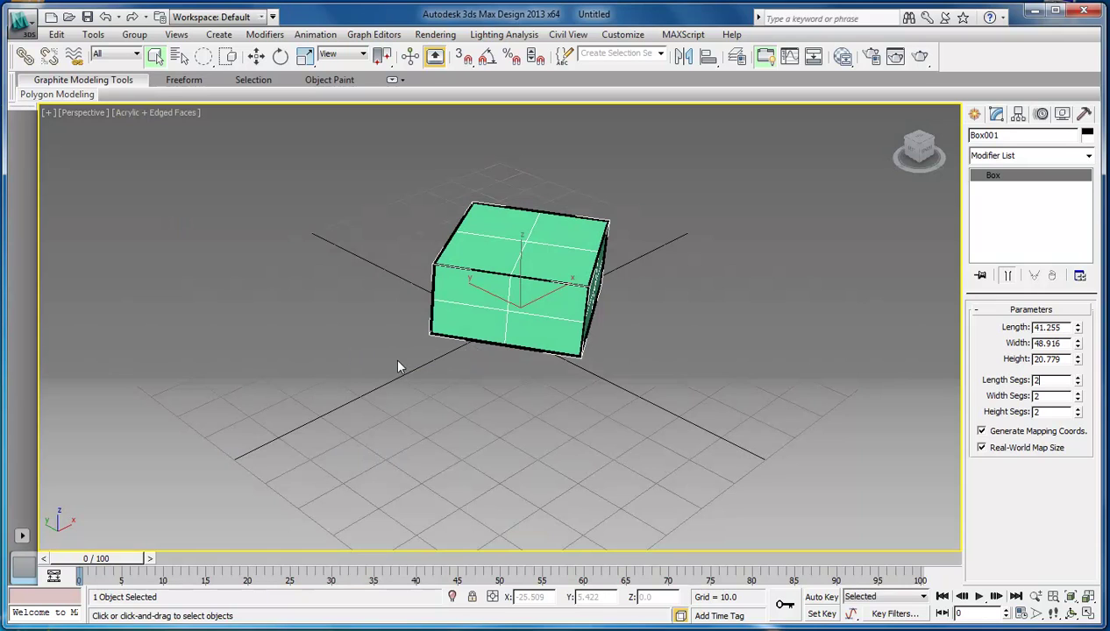
{"action": "left_click", "coordinate": [158, 115]}
{"action": "mouse_move", "coordinate": [223, 292]}
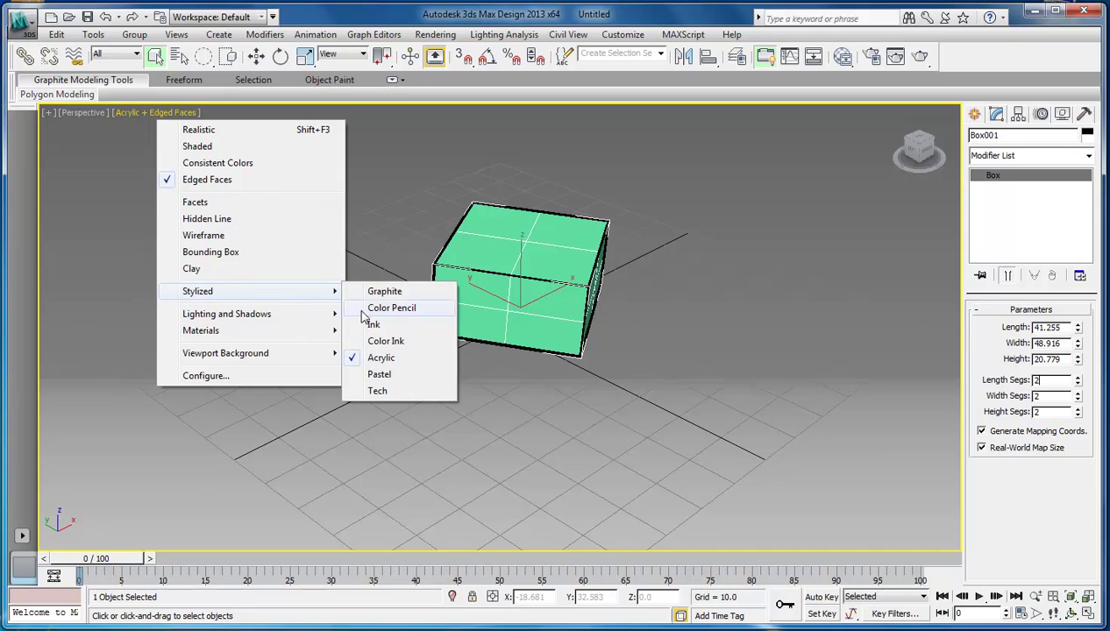
{"action": "left_click", "coordinate": [396, 387]}
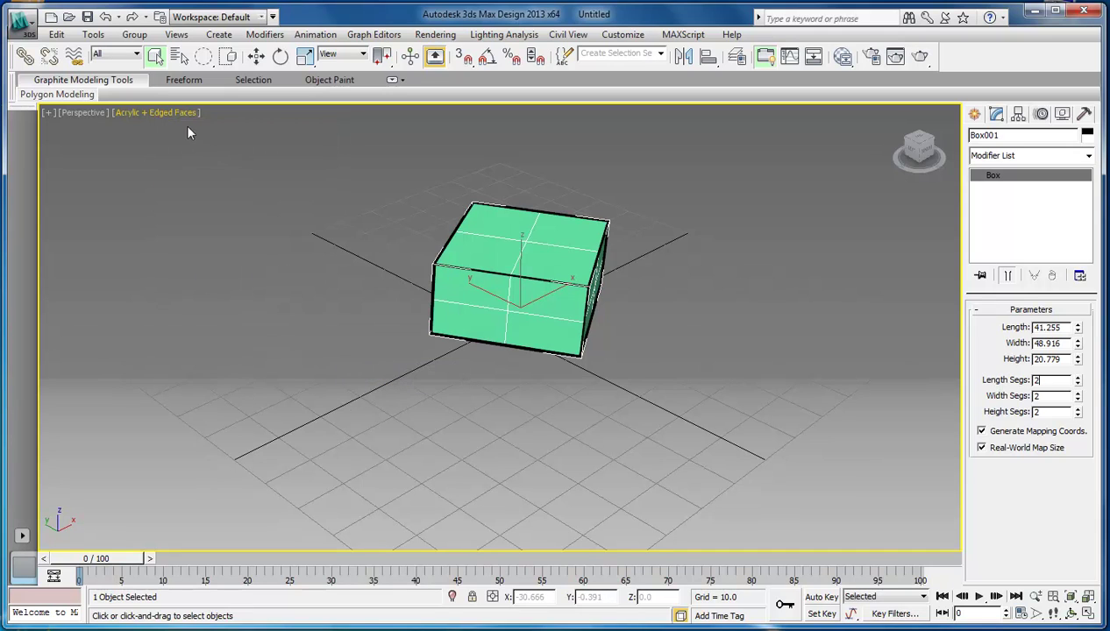
- Preview the Stylized Tech style, then set the viewport back to Shaded + Edged Faces
{"action": "left_click", "coordinate": [161, 114]}
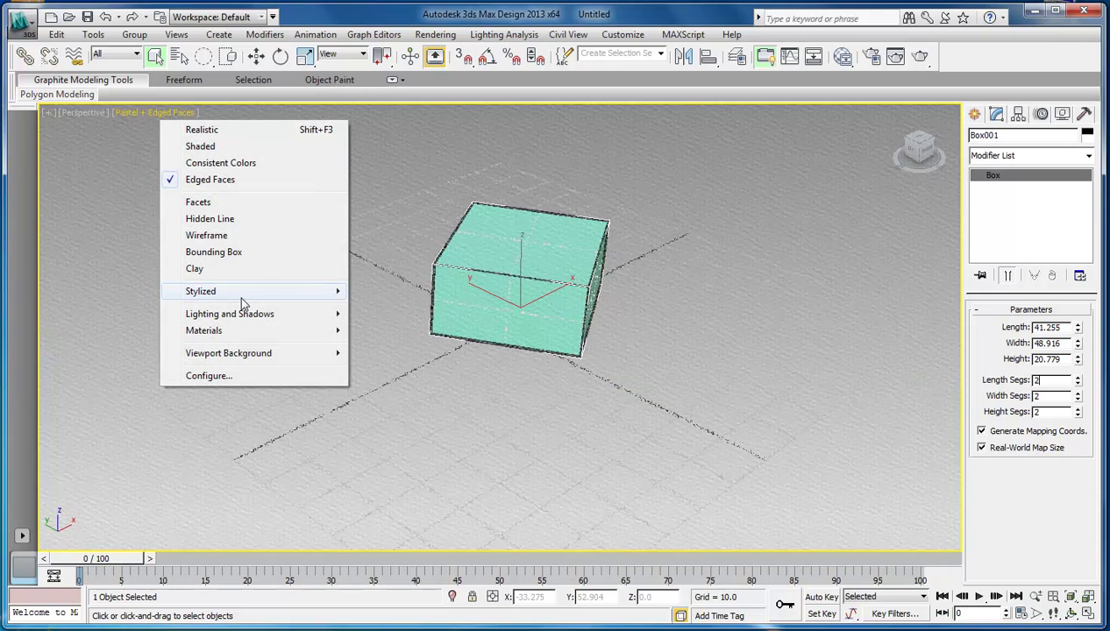
{"action": "mouse_move", "coordinate": [241, 294]}
{"action": "left_click", "coordinate": [395, 390]}
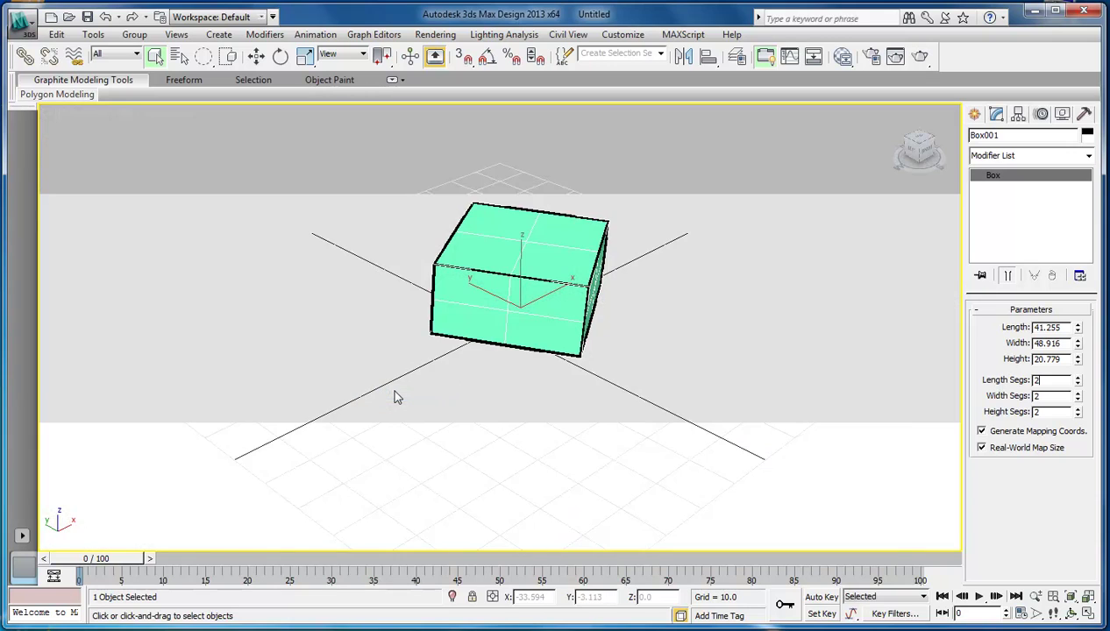
{"action": "left_click", "coordinate": [152, 112]}
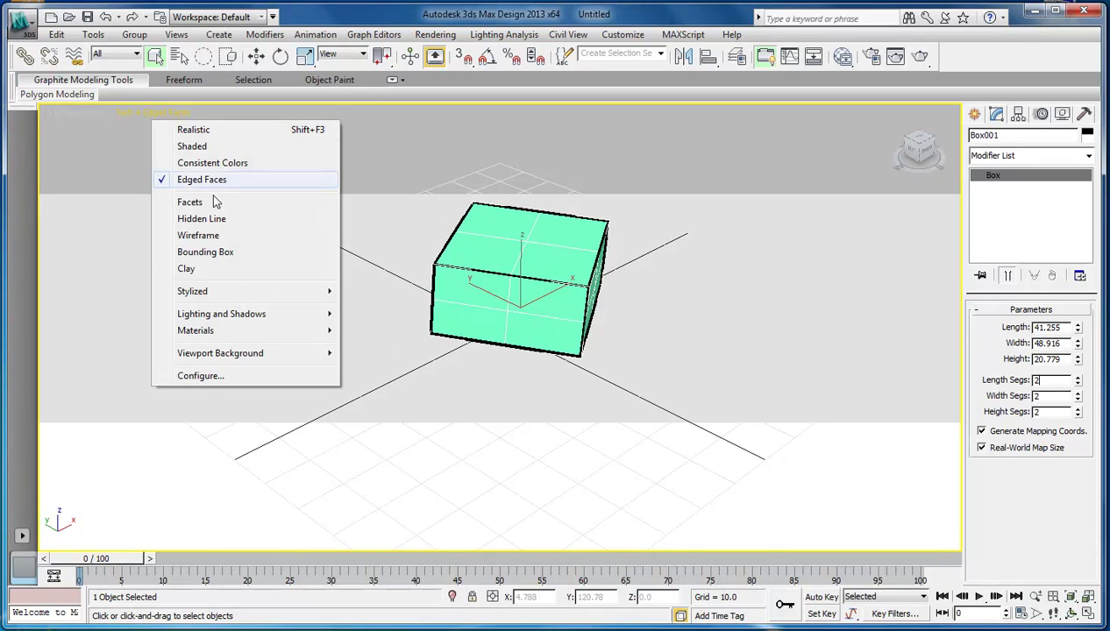
{"action": "left_click", "coordinate": [189, 145]}
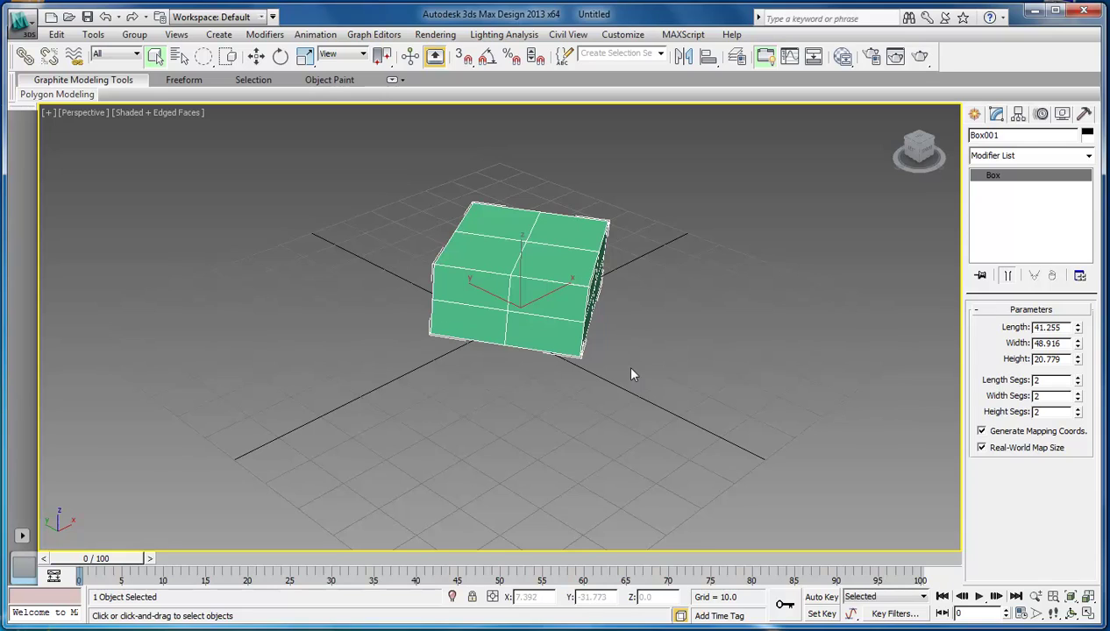